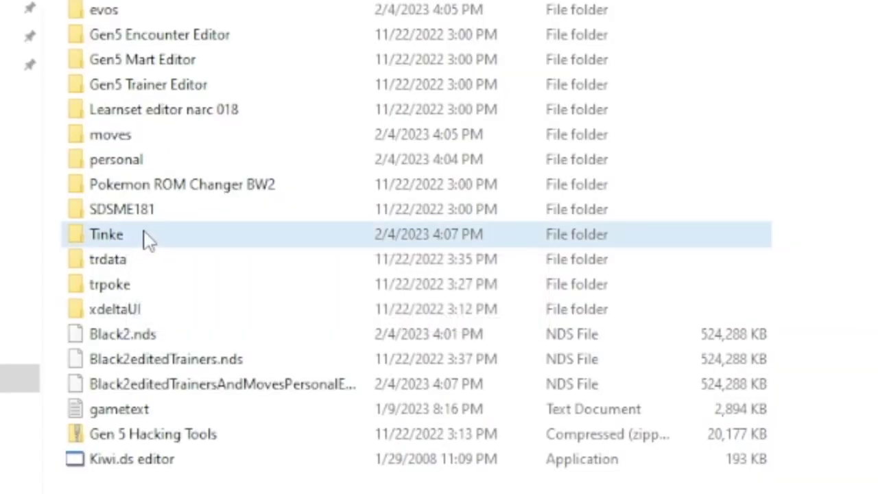
Launch Tinke and load the ROM Black2editedTrainersAndMovesPersonalEvolutions.nds
click(132, 229)
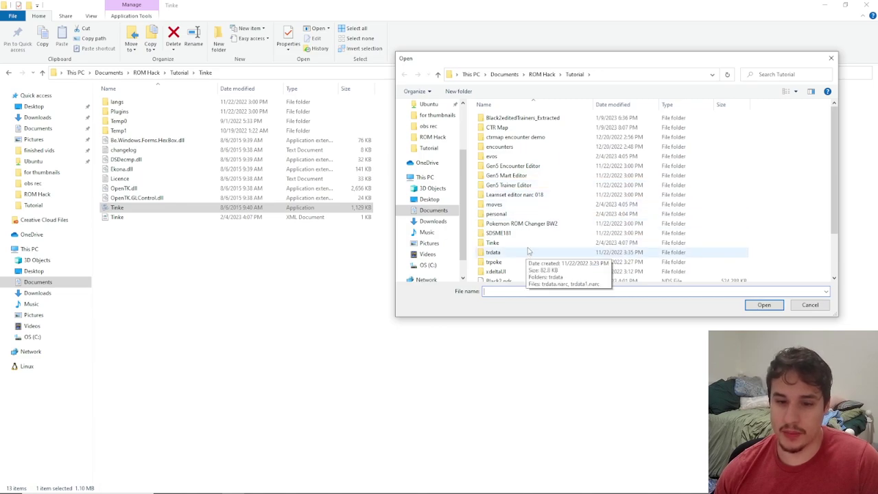
scroll(549, 251, down, 2)
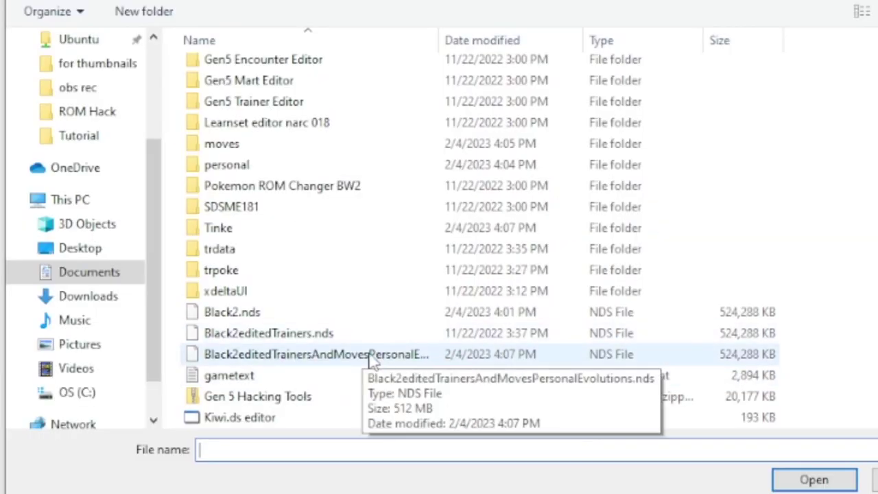
double_click(250, 364)
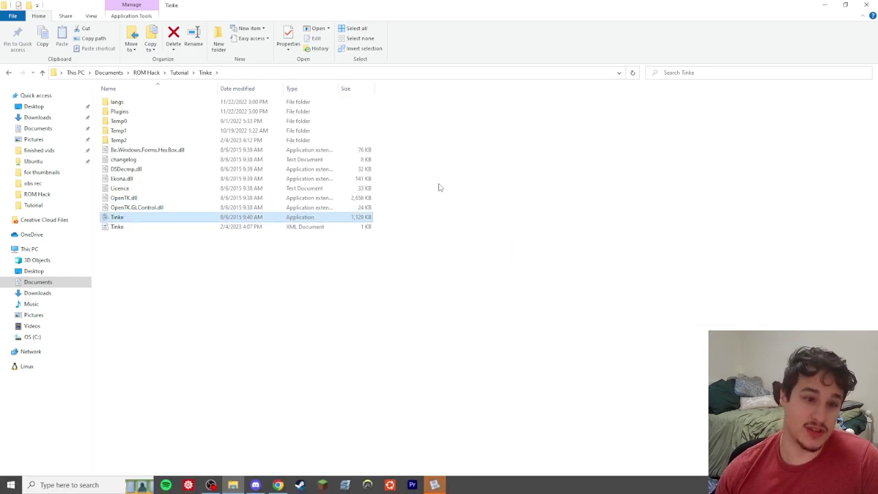
click(437, 485)
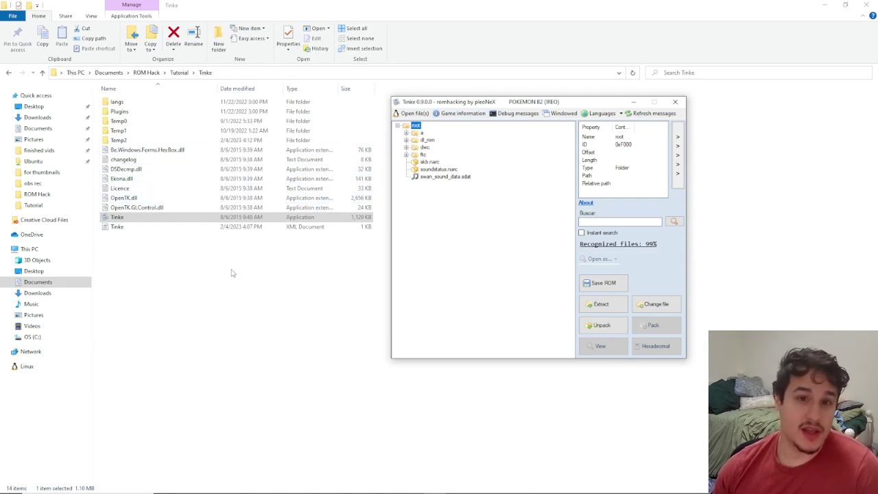
Find the Level Up Moveset path, /a/0/1/8, in the Black 2 and White 2 NARC List
key(alt+Tab)
key(alt+Tab)
key(alt+Tab)
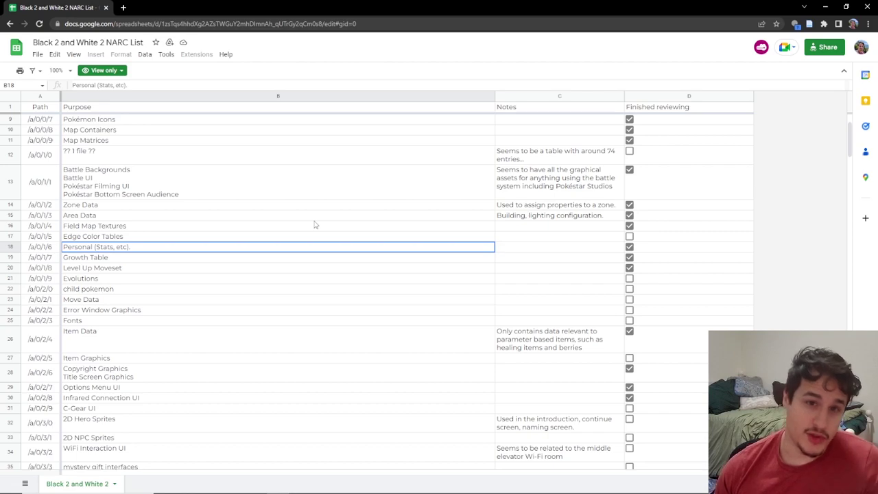
click(112, 269)
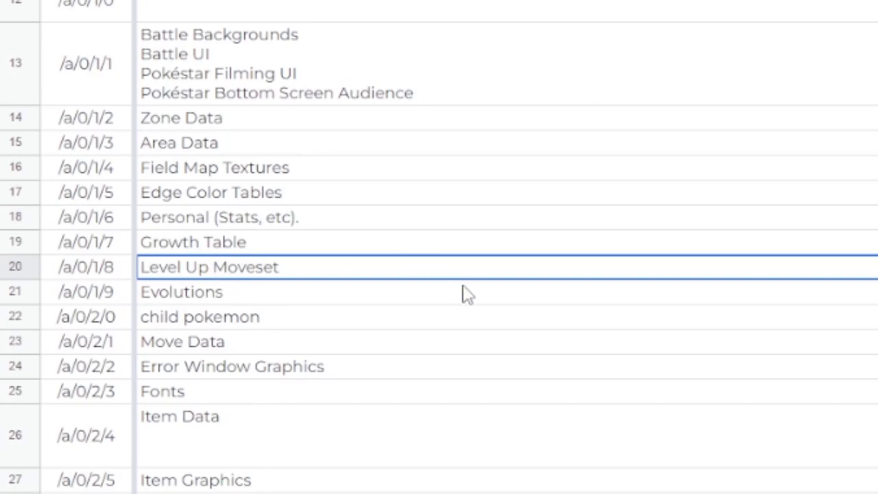
Select pack 8 under a/0/1 in the ROM tree and start extracting it
key(alt+Tab)
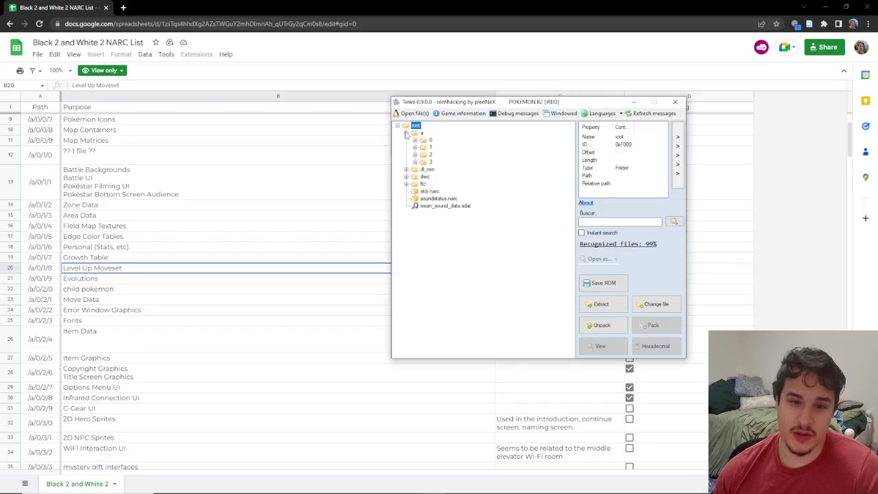
click(226, 105)
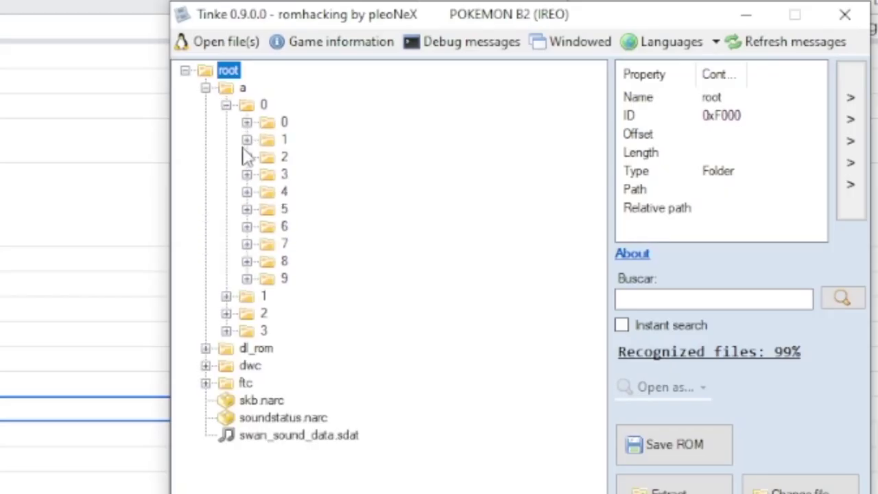
click(247, 140)
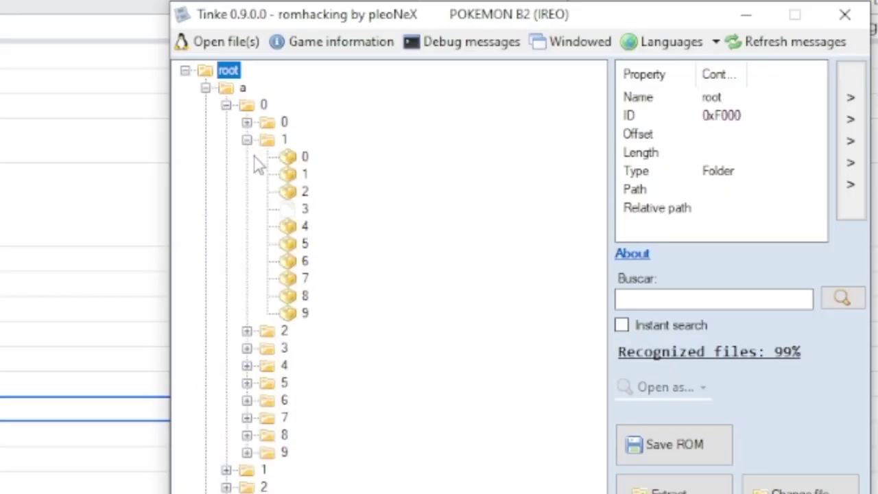
click(306, 294)
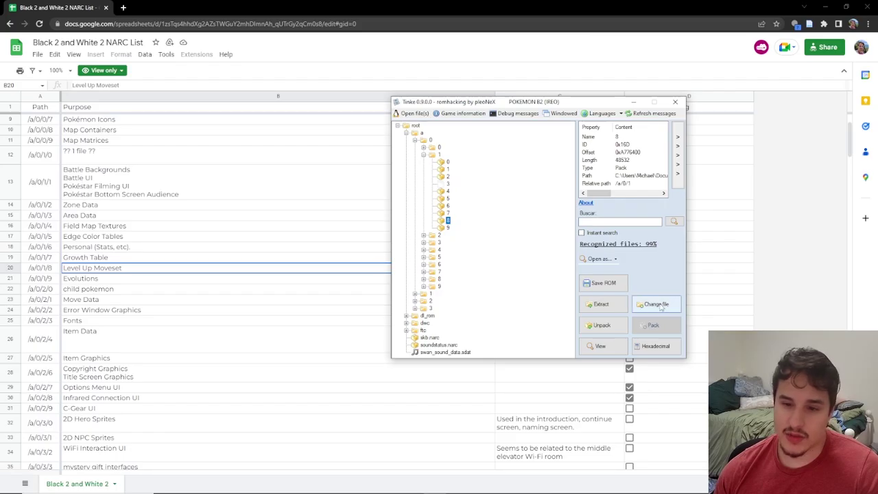
click(660, 309)
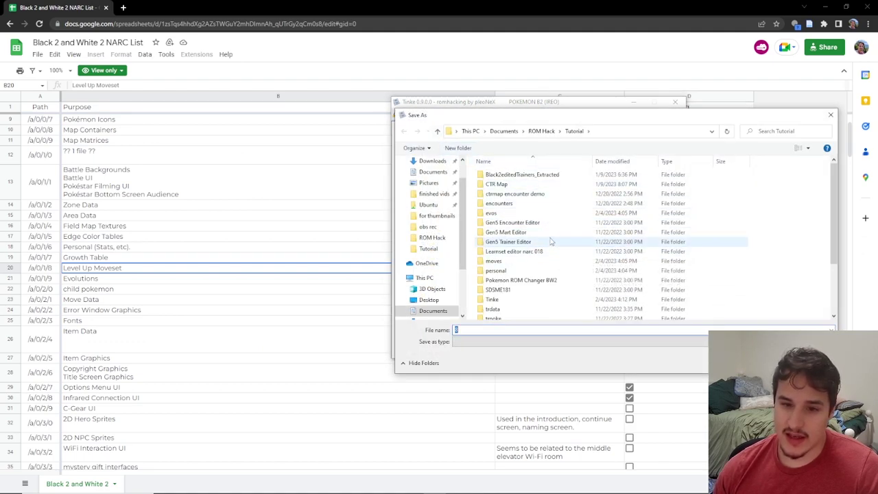
Save the pack as learnsets.narc in a new learnsets folder inside Tutorial
right_click(776, 287)
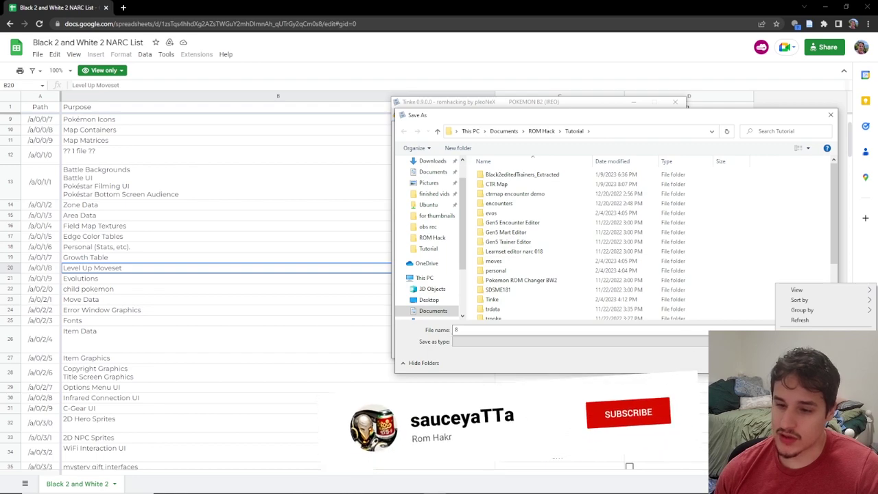
key(ctrl+shift+n)
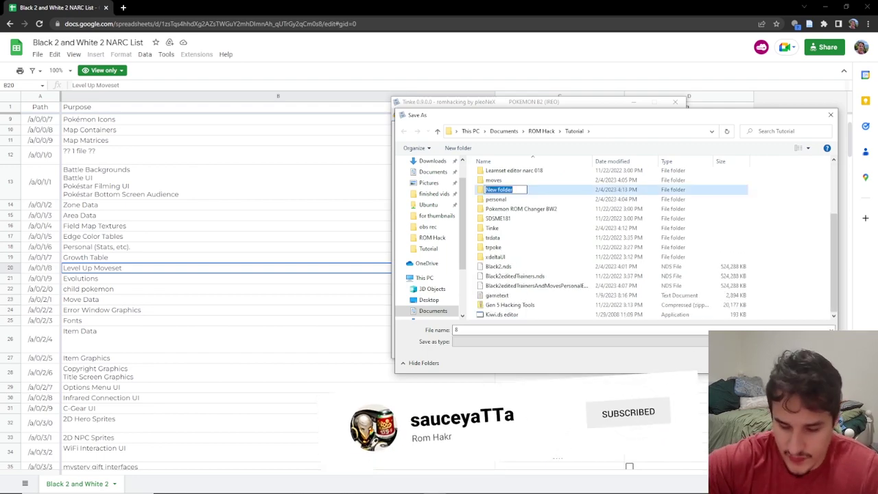
text(learnset)
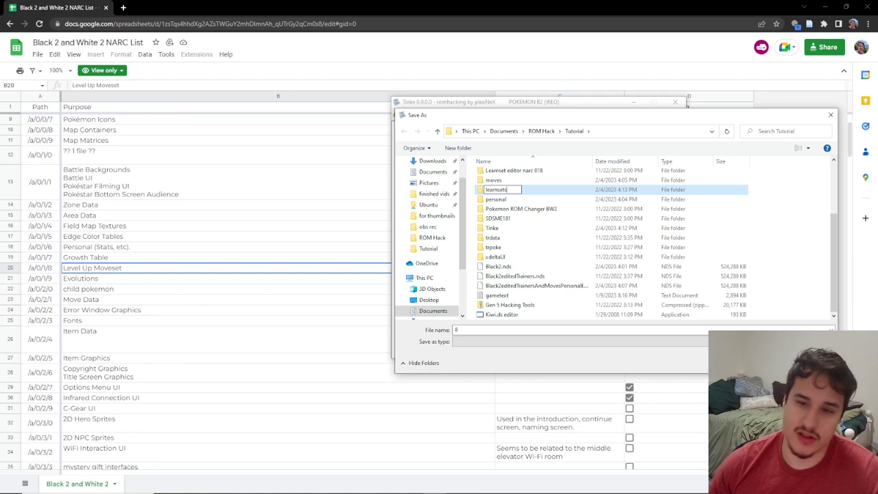
text(s)
key(Return)
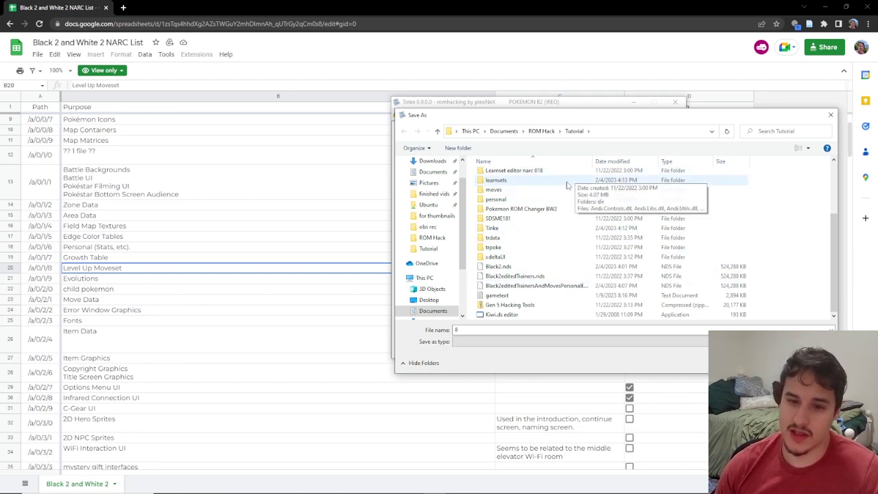
double_click(567, 180)
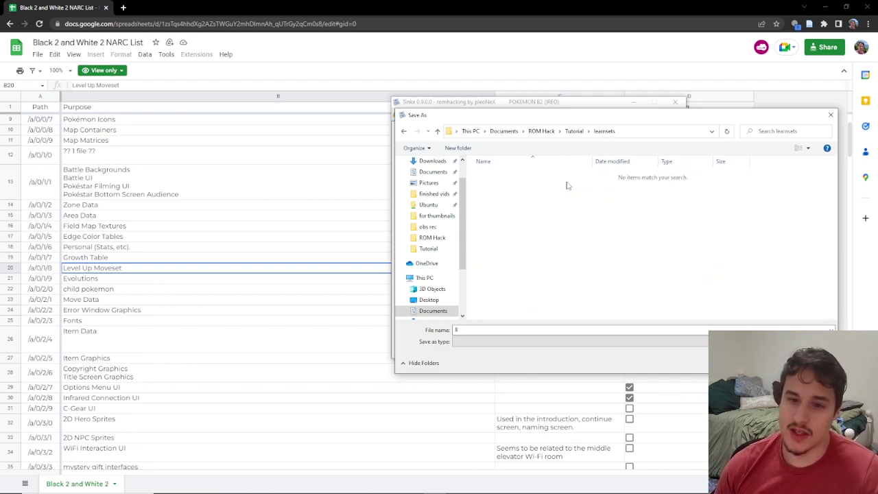
click(492, 329)
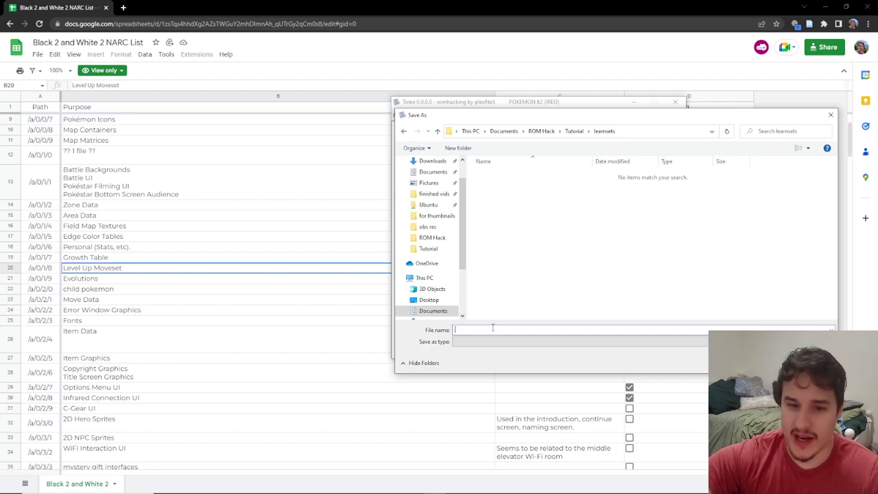
text(lear)
text(nset)
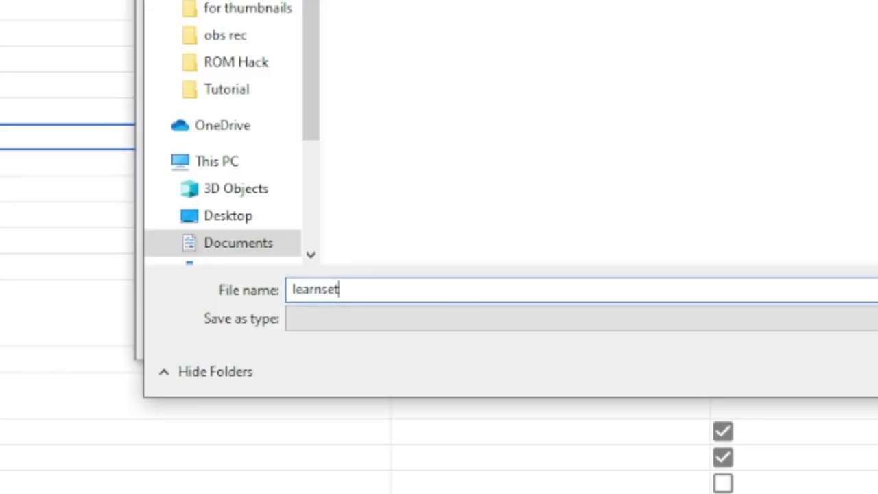
text(s.narc)
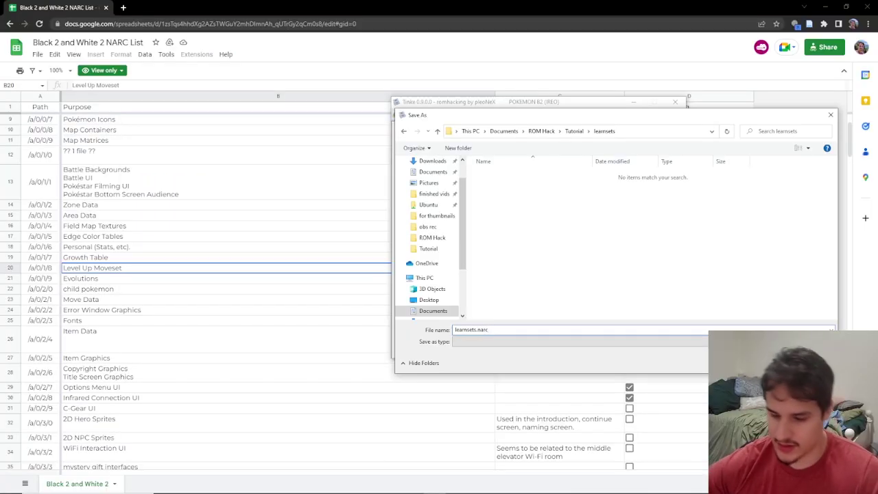
key(Return)
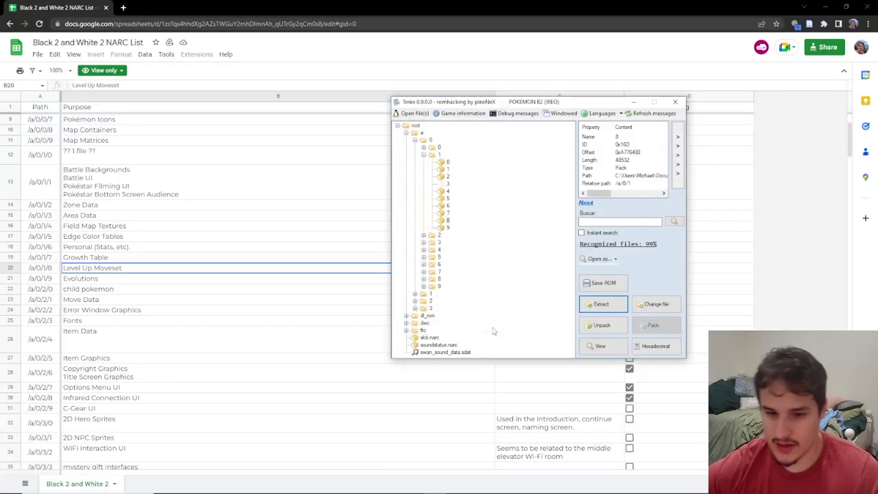
Close Tinke and open the Learnset editor narc 018 folder under Tutorial
click(675, 102)
key(alt+Tab)
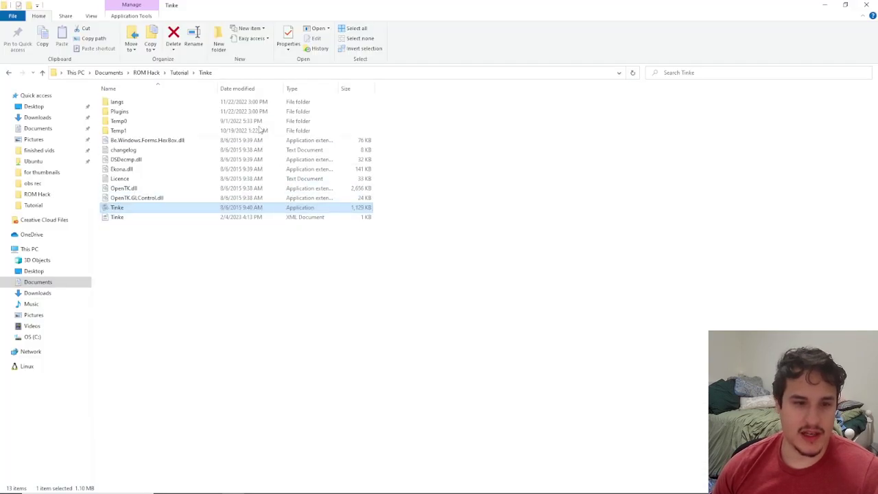
click(182, 73)
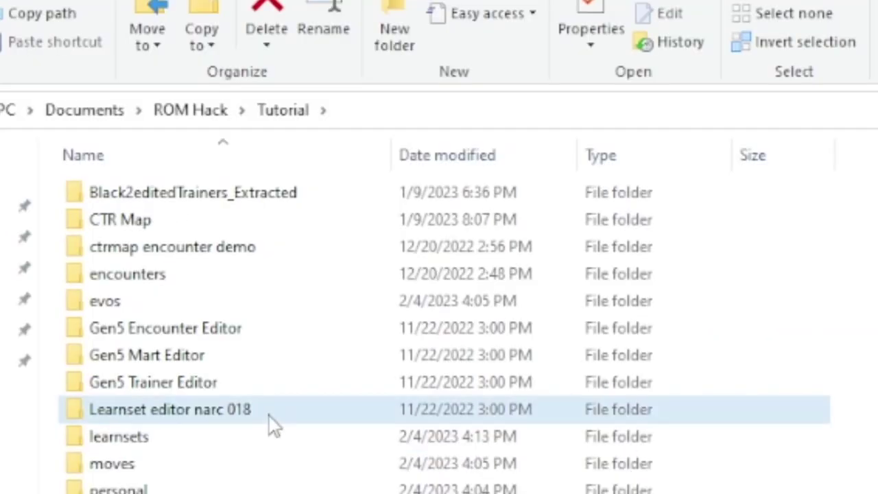
double_click(172, 179)
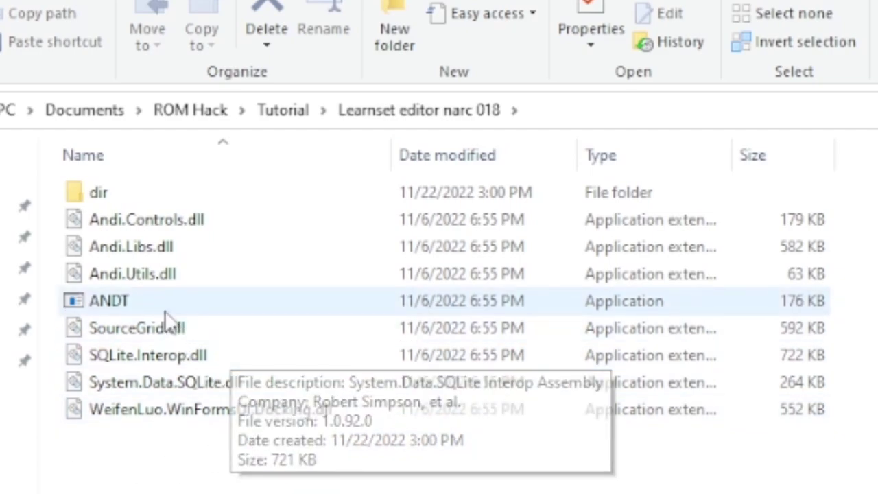
Launch AndiToolkit and open the Moveset Editor from the Tools menu
double_click(157, 304)
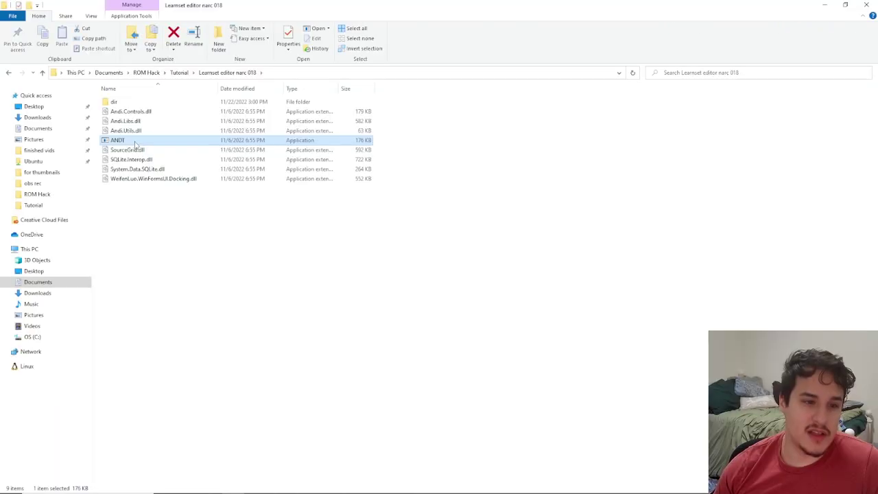
drag(238, 130, 460, 122)
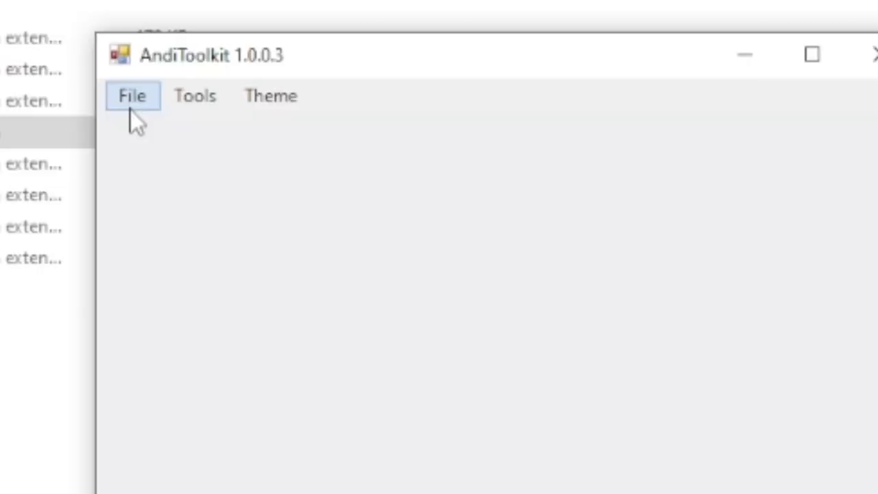
click(354, 131)
mouse_move(376, 129)
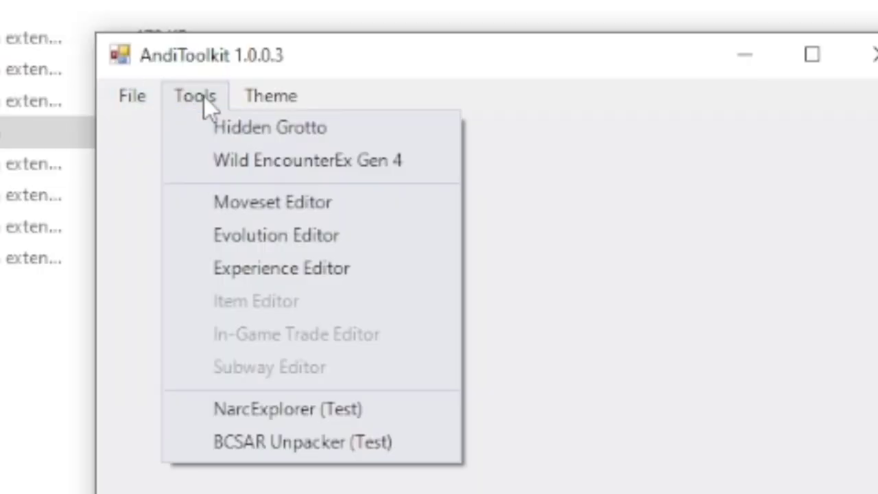
click(325, 210)
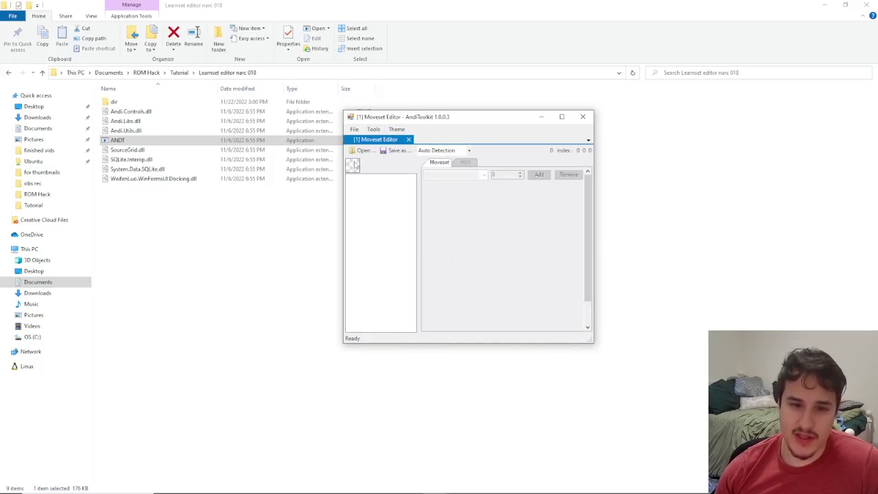
Load learnsets.narc from the Tutorial > learnsets folder
click(361, 151)
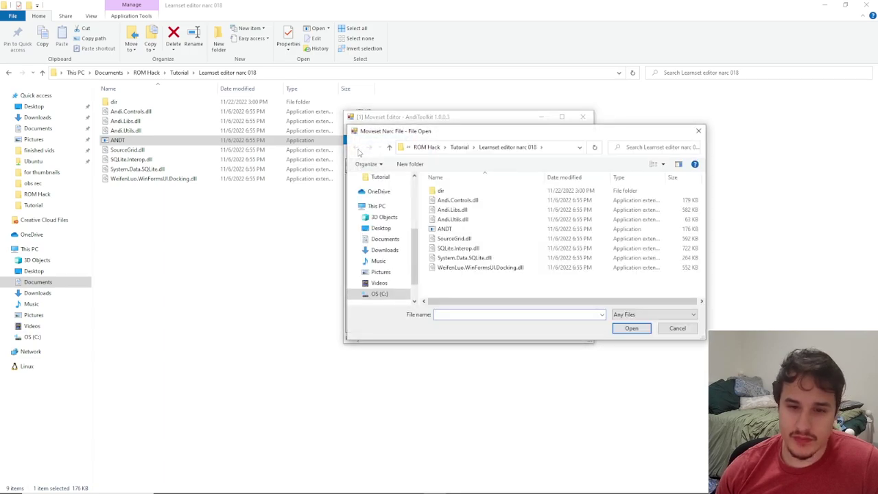
click(460, 146)
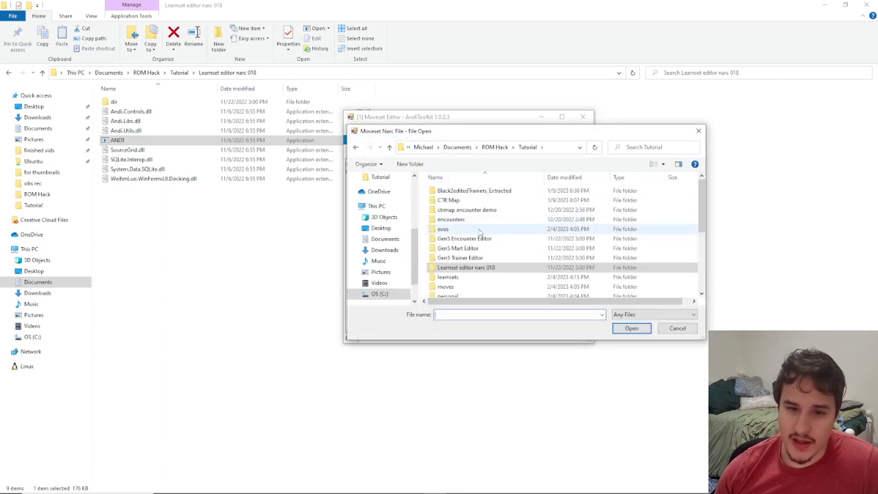
double_click(486, 277)
double_click(466, 193)
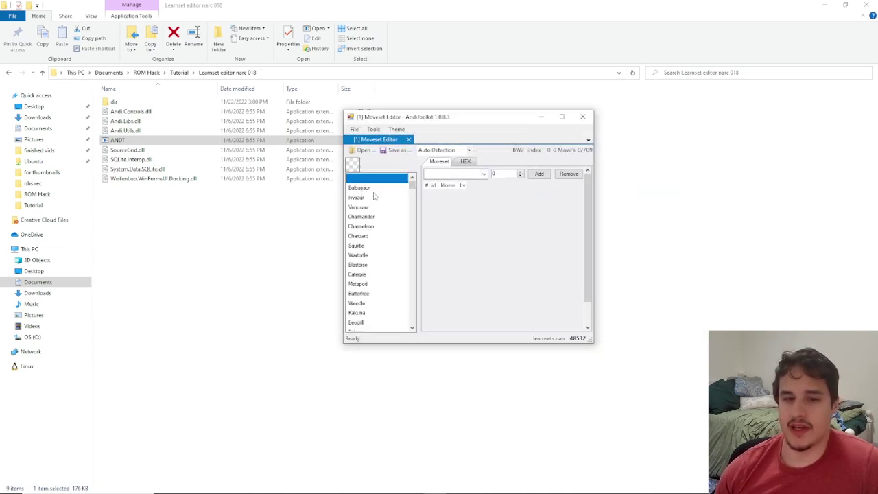
Replace Bulbasaur's level-1 Tackle with Judgment
click(374, 191)
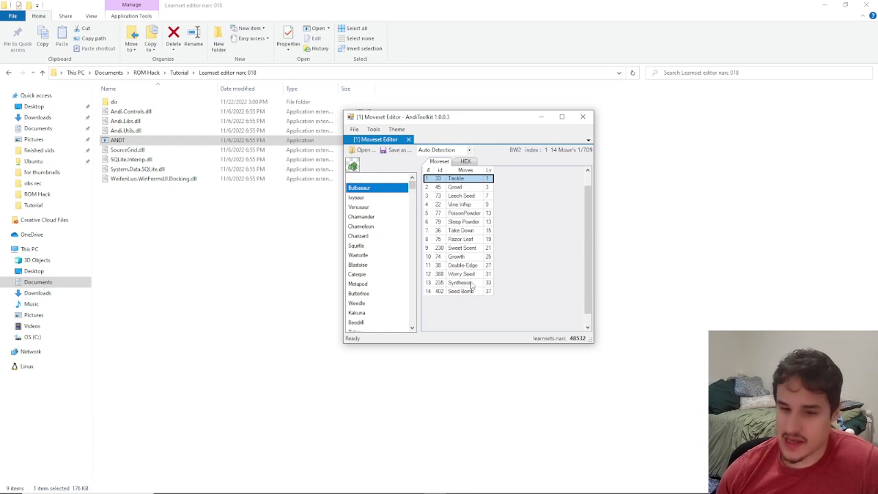
drag(425, 116, 417, 141)
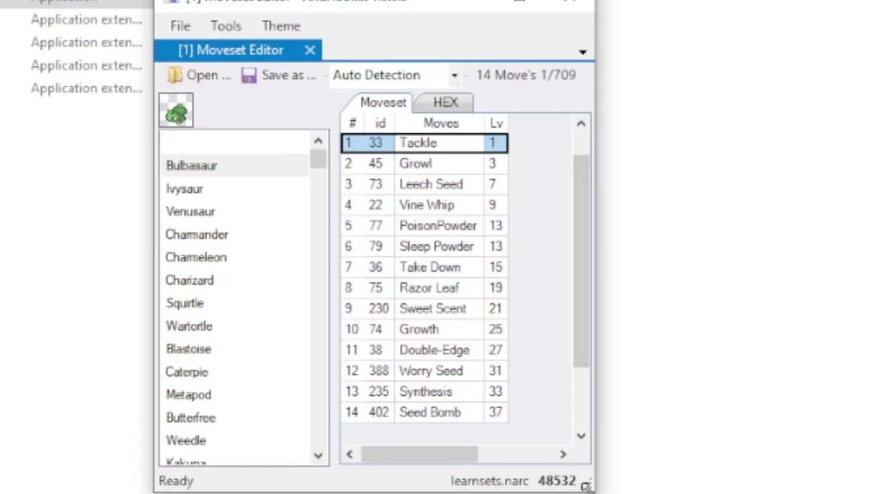
drag(585, 486, 770, 493)
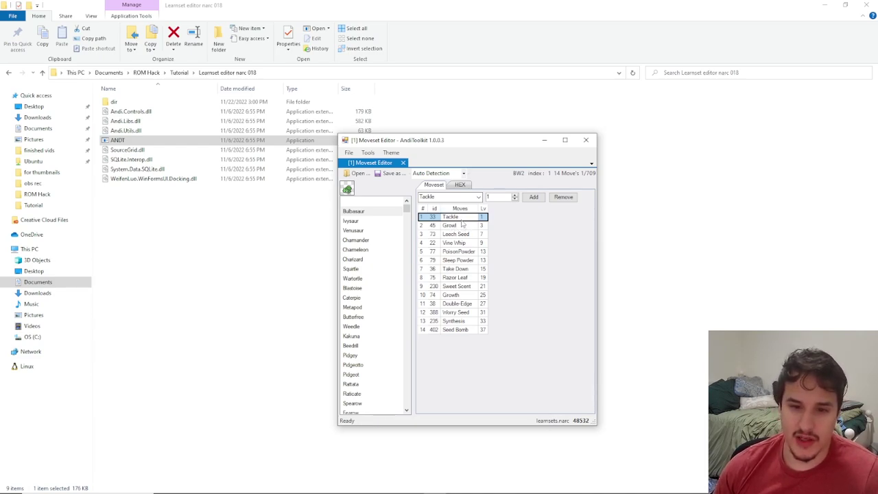
click(463, 235)
click(461, 227)
click(460, 218)
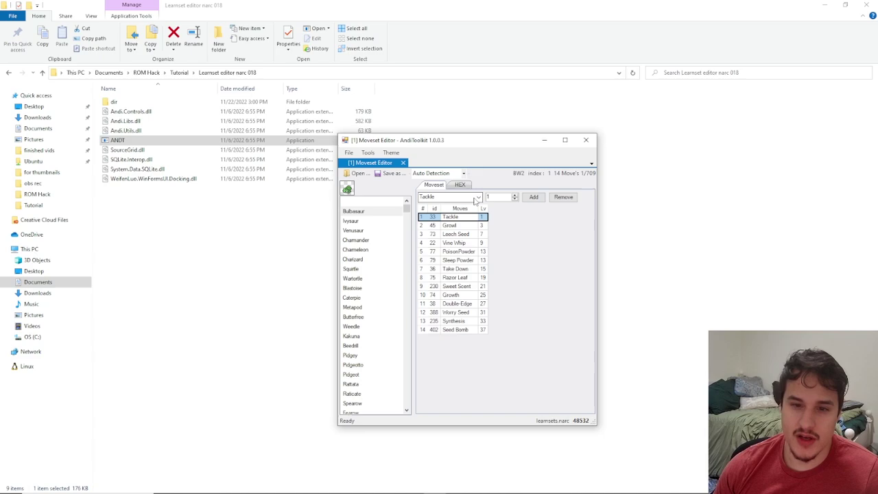
click(478, 199)
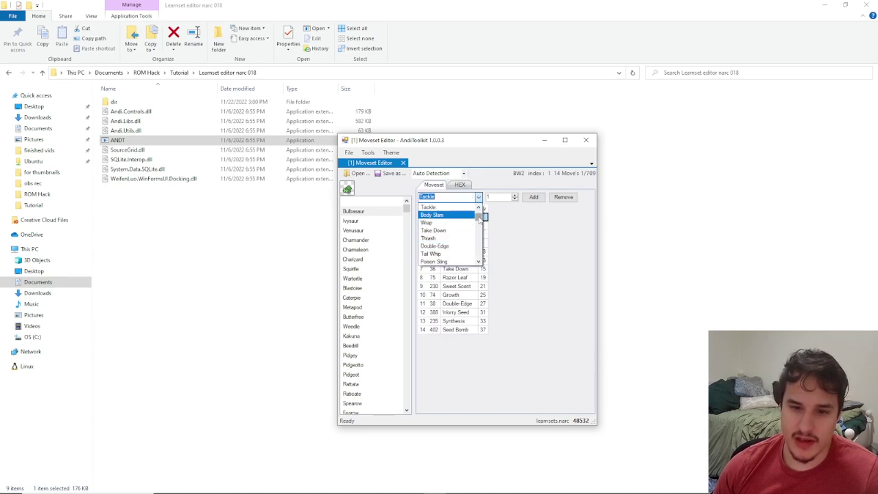
drag(479, 214, 506, 229)
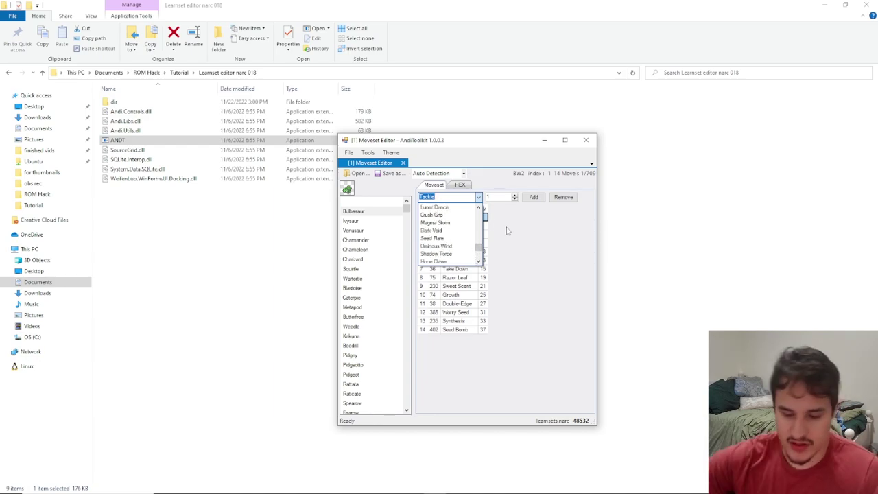
text(judgment)
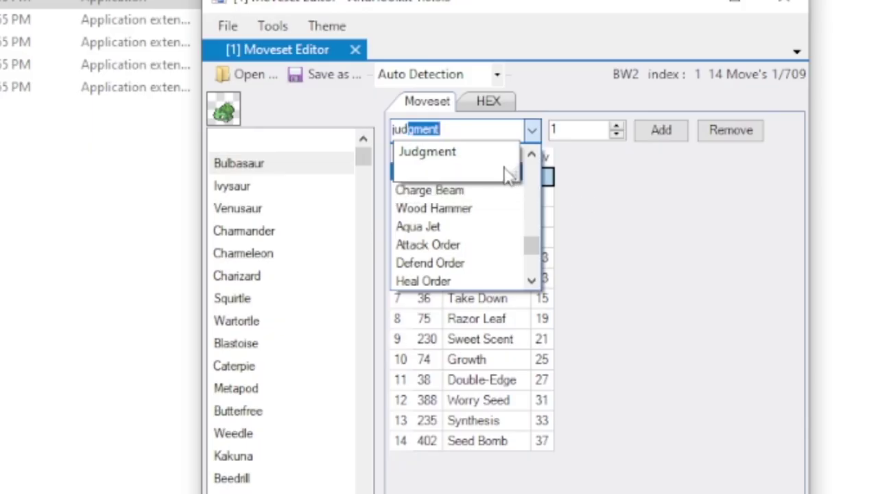
click(480, 151)
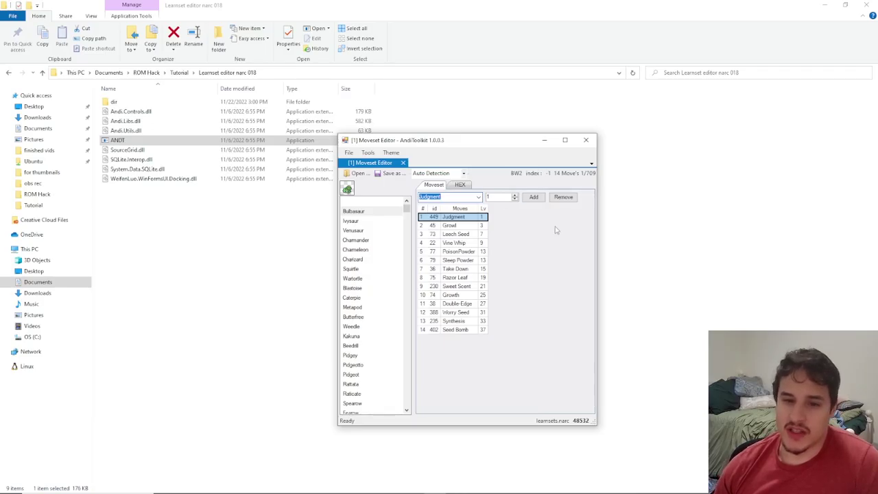
Add a 15th Bulbasaur move, Frenzy Plant at level 60, then start saving the data
click(532, 197)
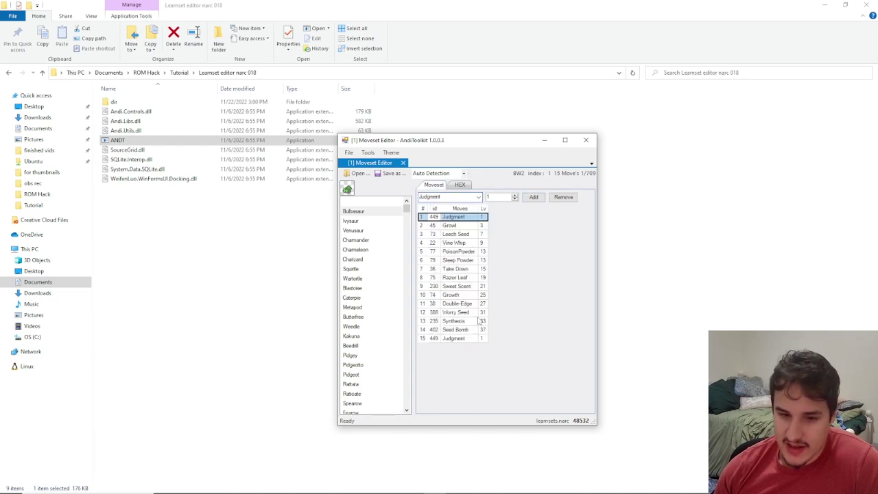
click(461, 339)
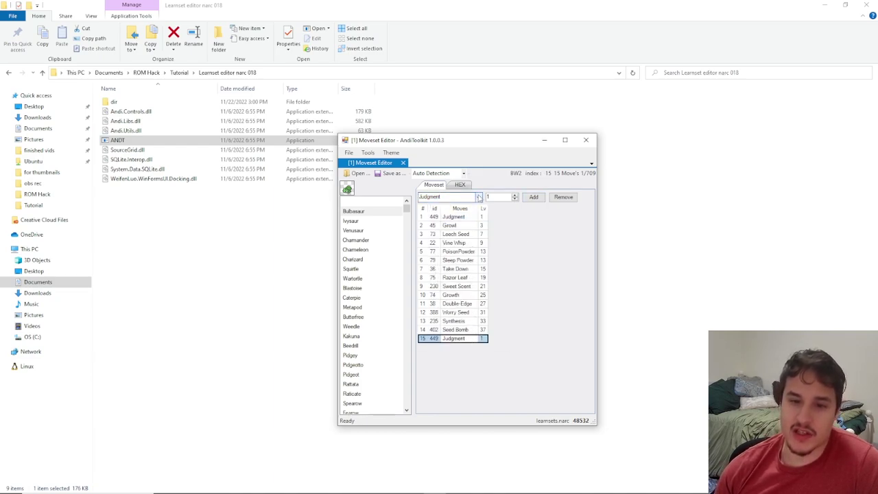
click(479, 197)
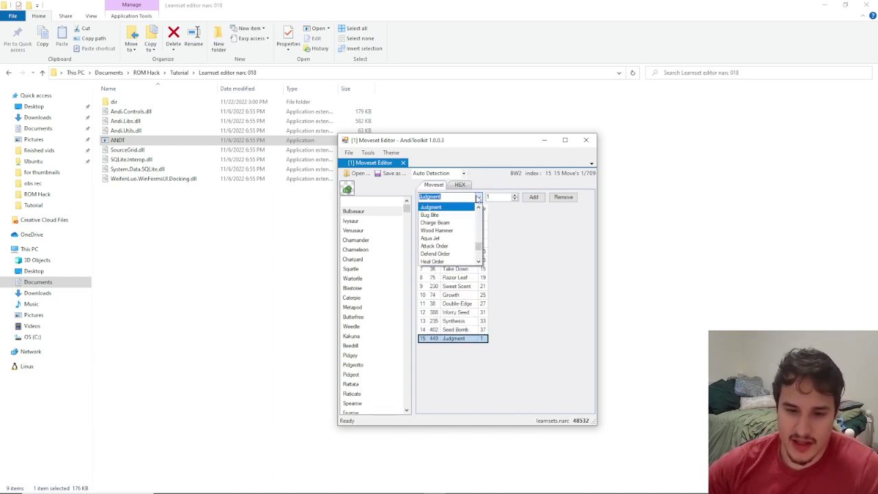
text(frenz)
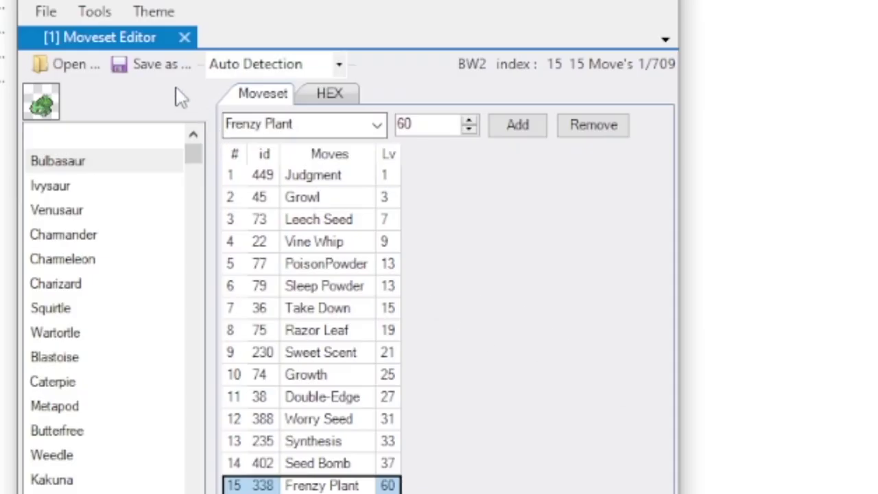
click(160, 67)
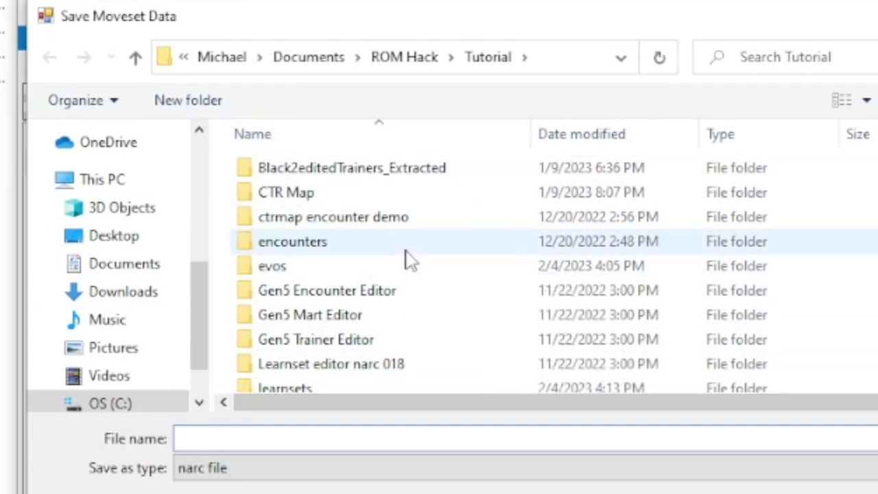
Save the moveset data in the learnsets folder as learnsets2.narc, starting from the learnsets.narc name
scroll(402, 280, down, 1)
click(385, 331)
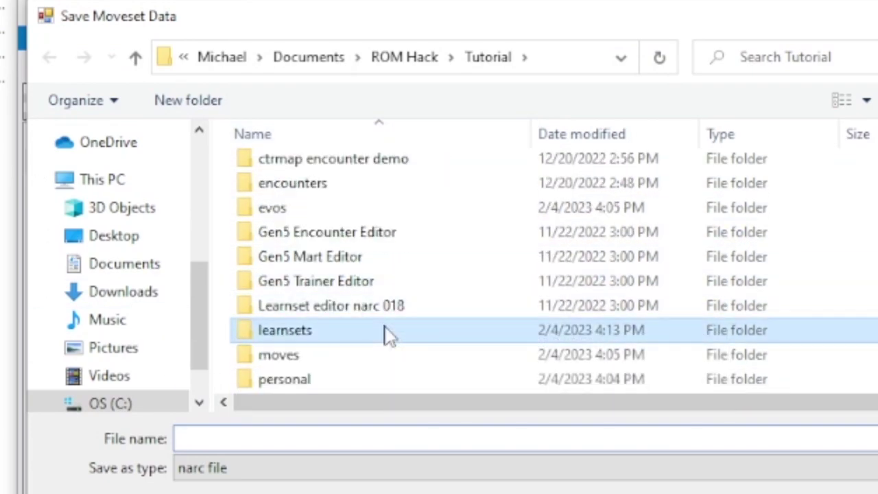
double_click(385, 332)
click(247, 437)
click(350, 172)
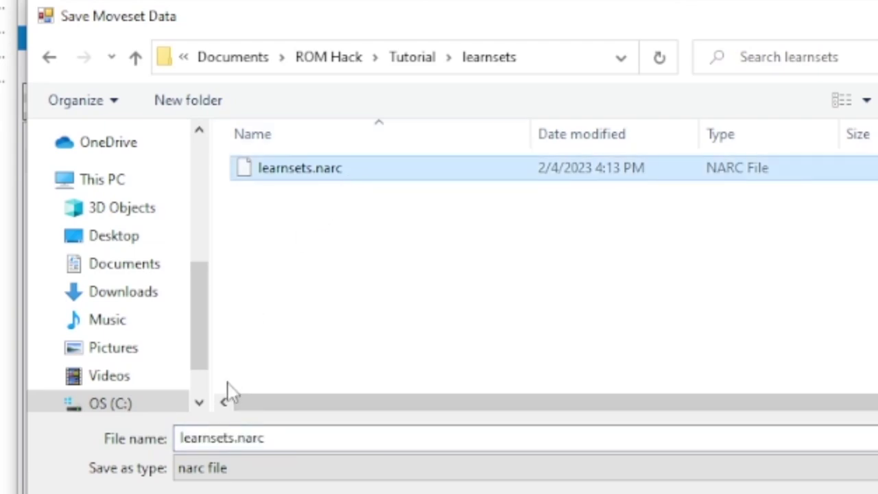
click(234, 439)
click(234, 439)
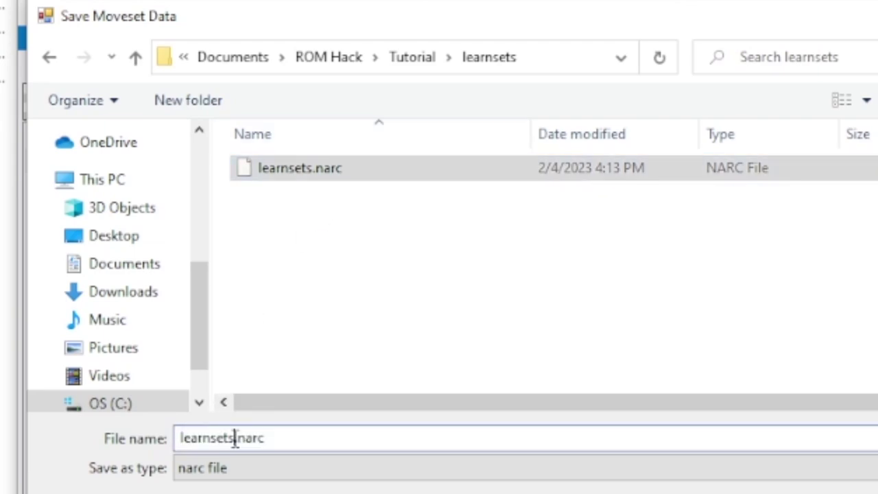
text(2)
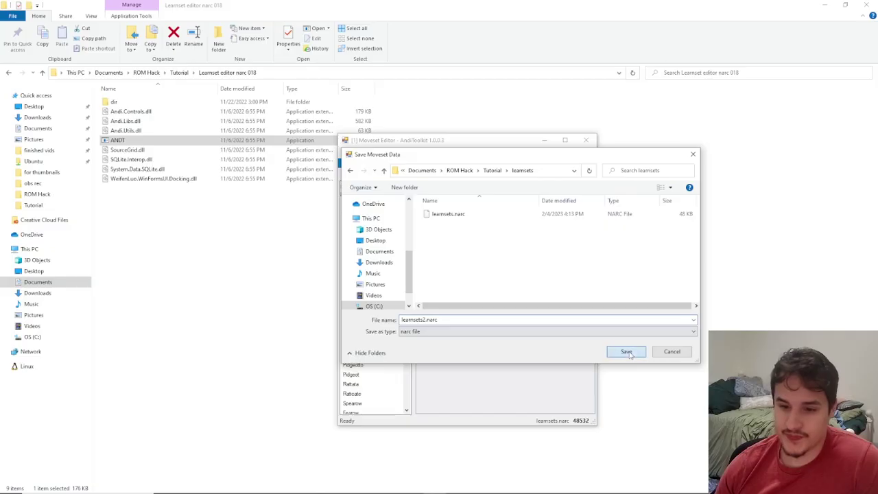
click(623, 351)
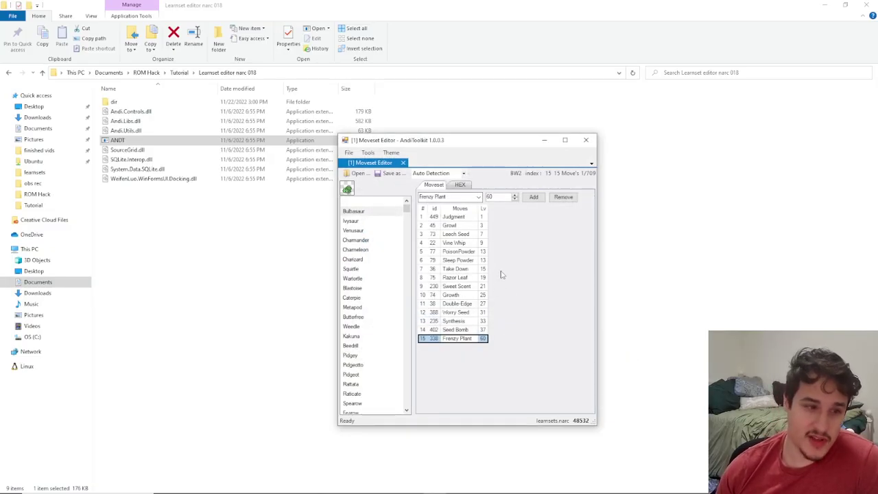
Confirm learnsets2.narc now sits beside learnsets.narc in the learnsets folder
click(179, 72)
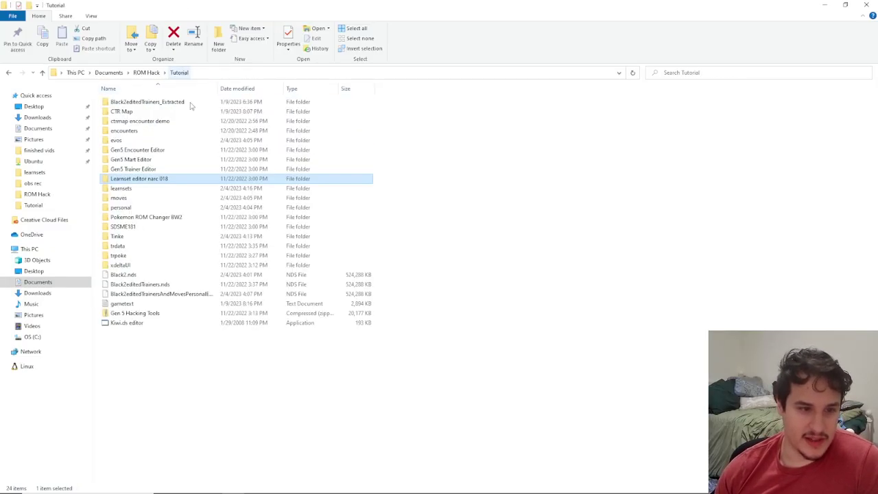
double_click(127, 188)
click(135, 115)
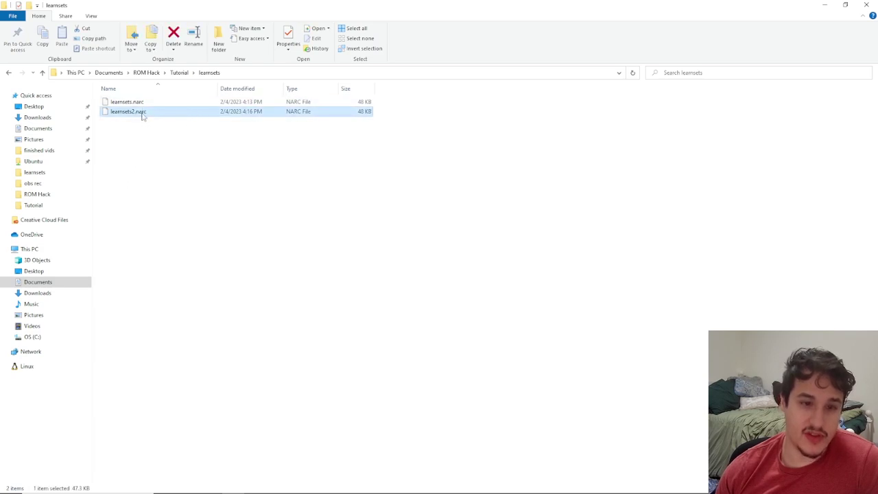
Close the Moveset Editor and open the Tinke folder, selecting Tinke.exe
key(alt+Tab)
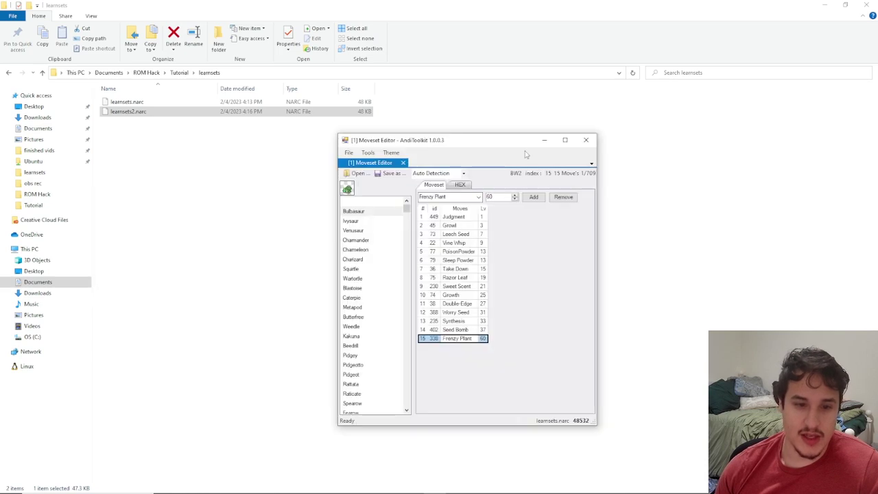
click(587, 140)
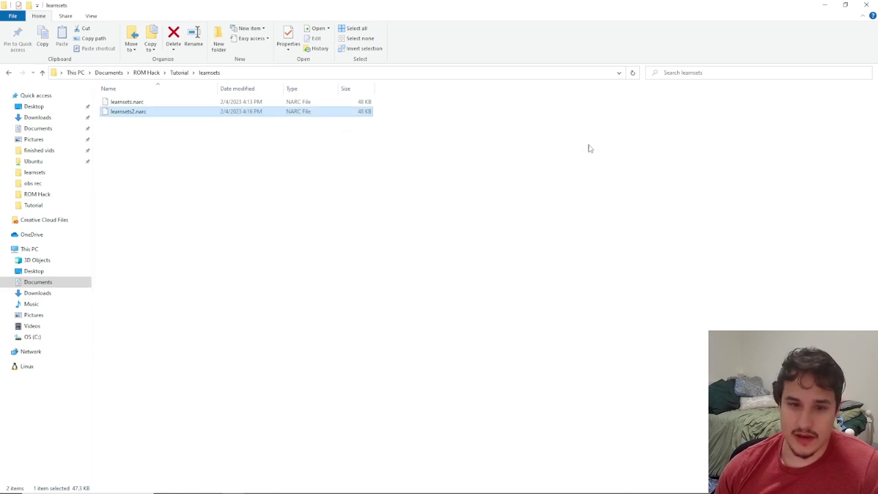
click(177, 74)
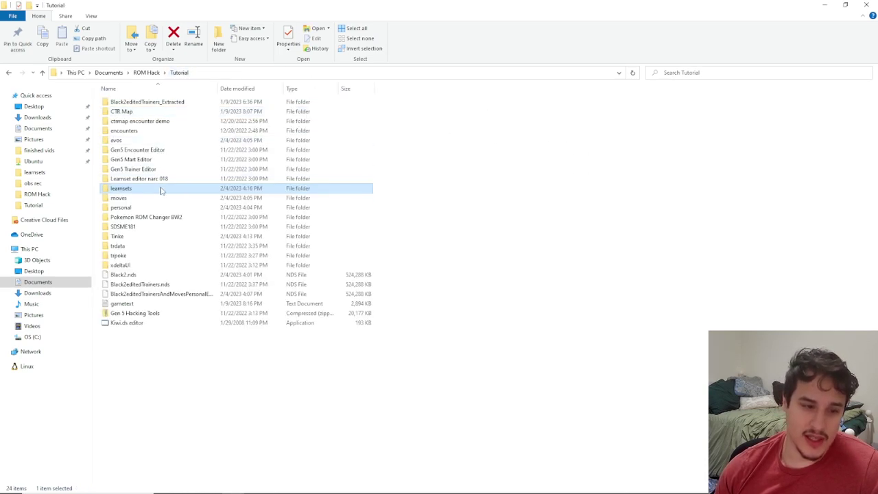
double_click(118, 236)
click(180, 208)
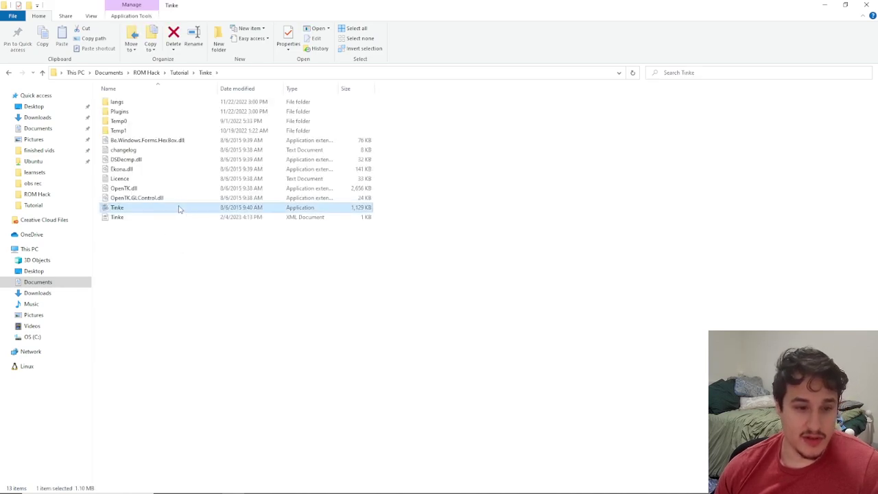
Launch Tinke and open Black2editedTrainersAndMovesPersonalEvolutions.nds
double_click(179, 209)
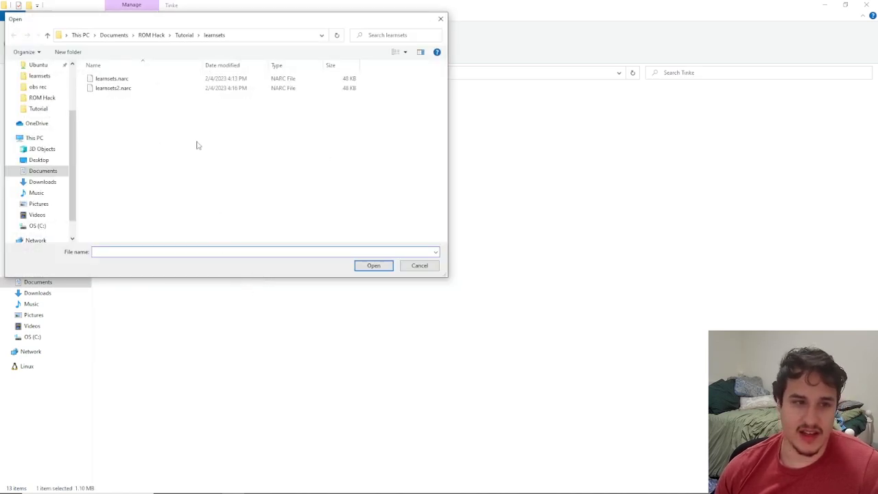
click(184, 35)
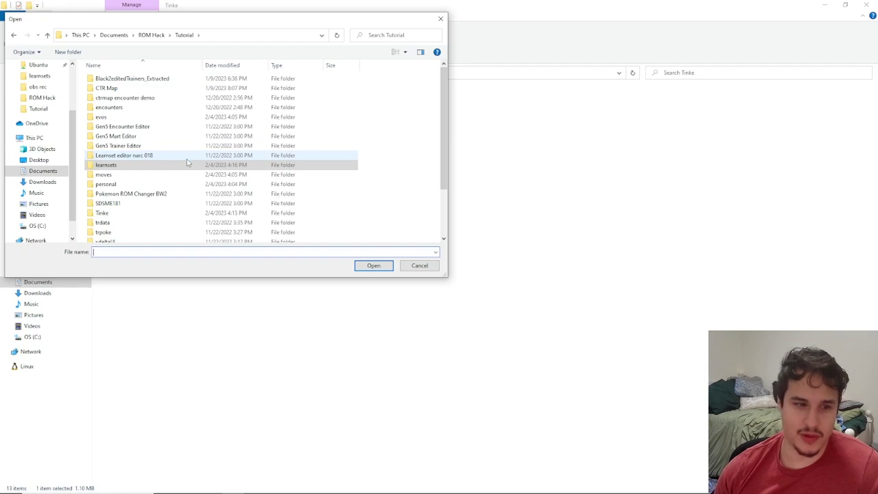
click(190, 165)
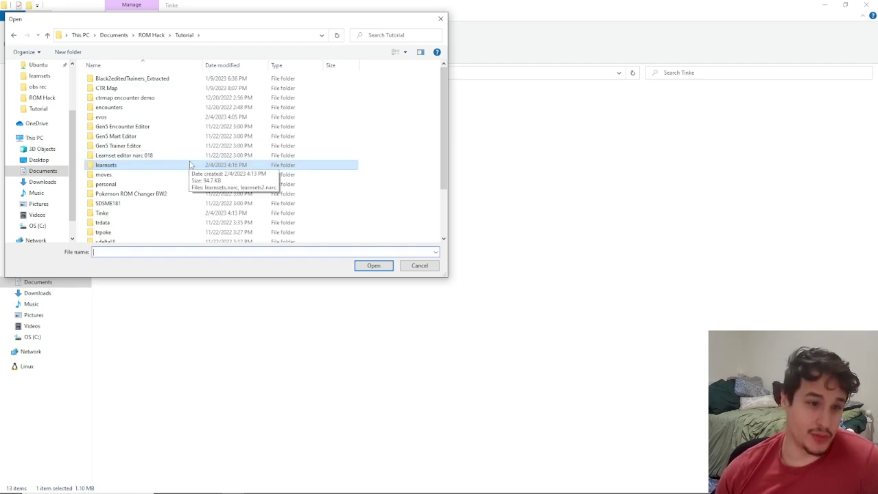
scroll(181, 186, down, 3)
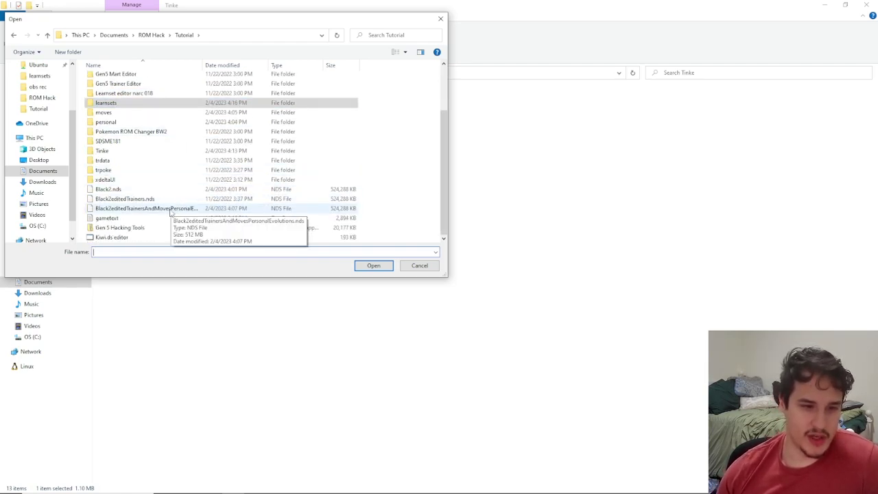
double_click(170, 209)
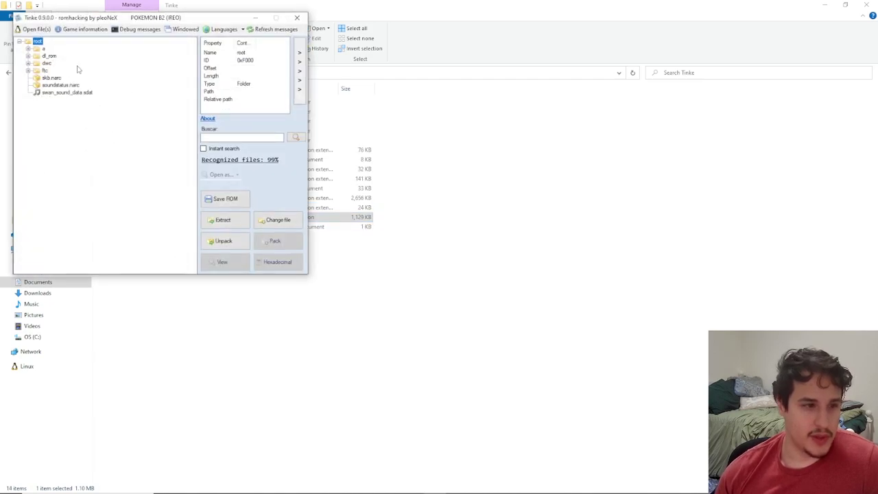
drag(103, 22, 476, 90)
Replace file 8 in a/0/1 with learnsets2.narc
click(401, 117)
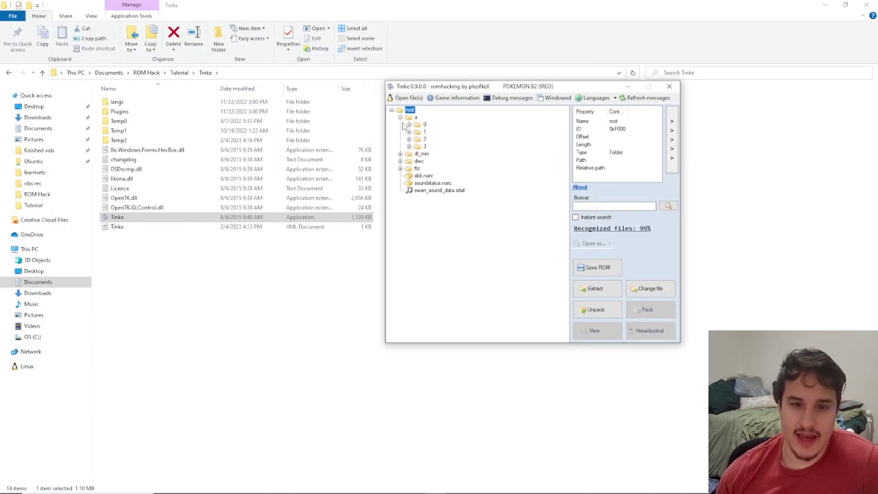
click(409, 124)
click(417, 139)
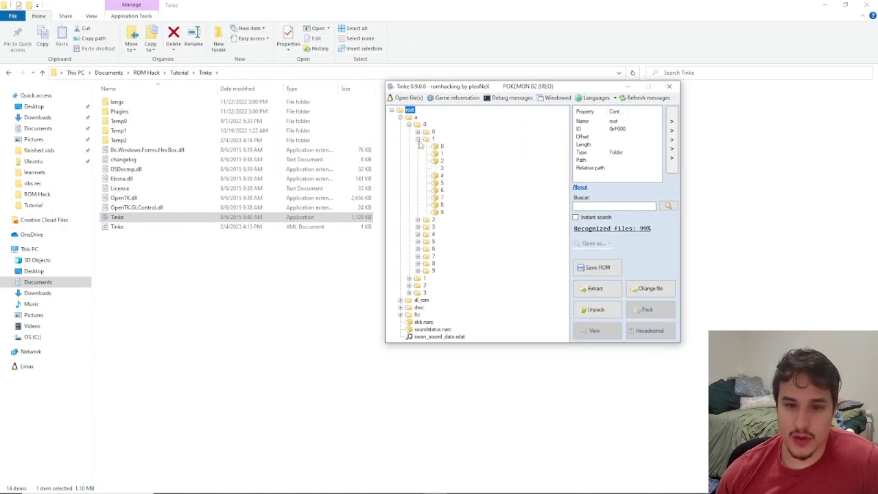
click(438, 205)
click(642, 289)
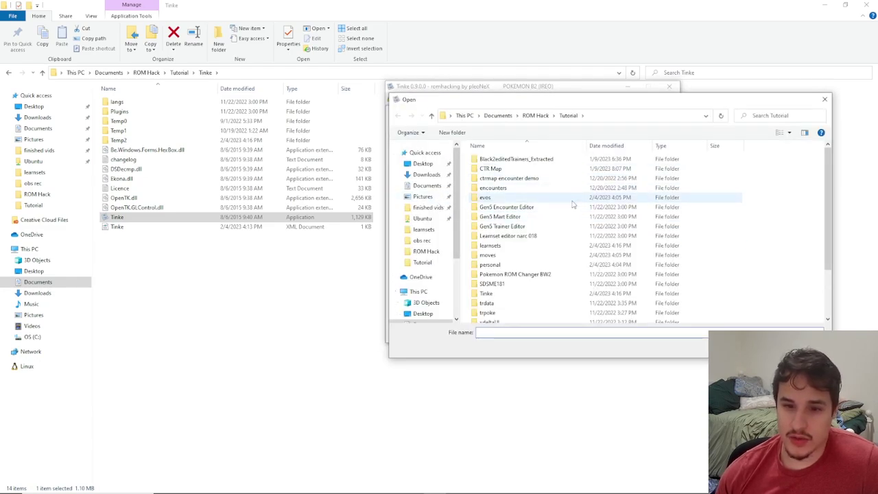
double_click(528, 245)
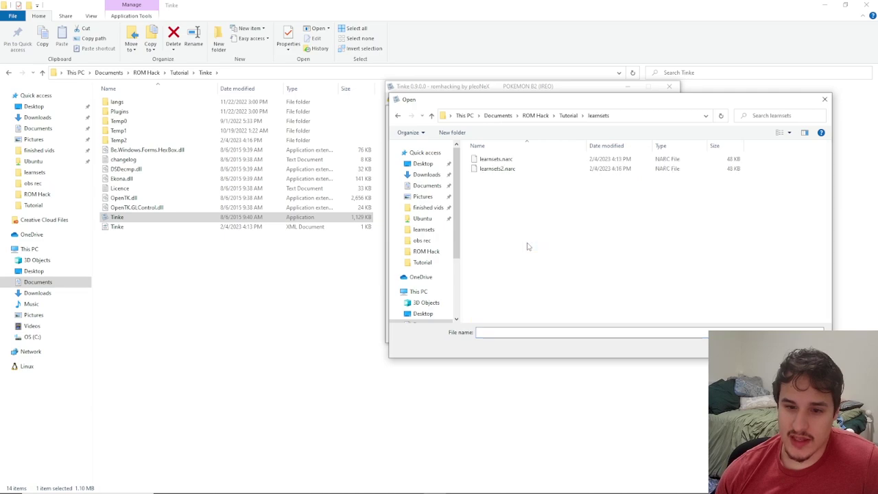
click(530, 172)
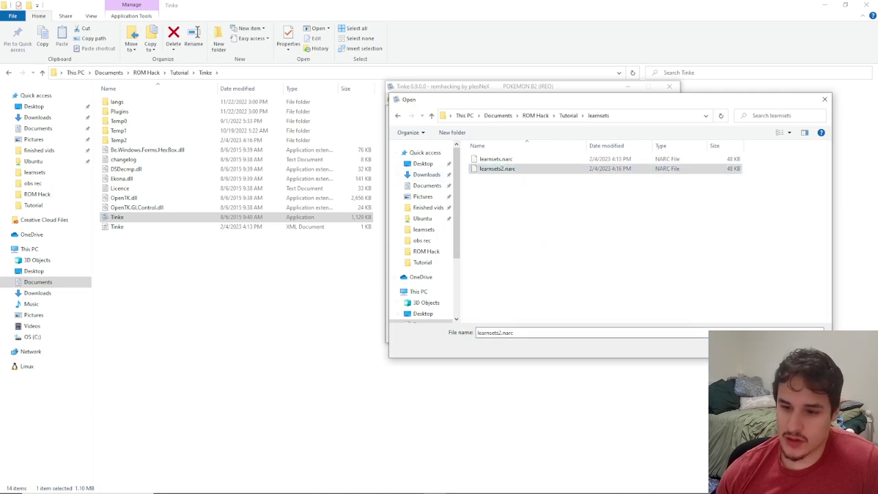
key(Return)
Save the ROM in Tutorial as Black2editedTrainersAndMovesPersonalEvolutionsLearnsets.nds
click(597, 267)
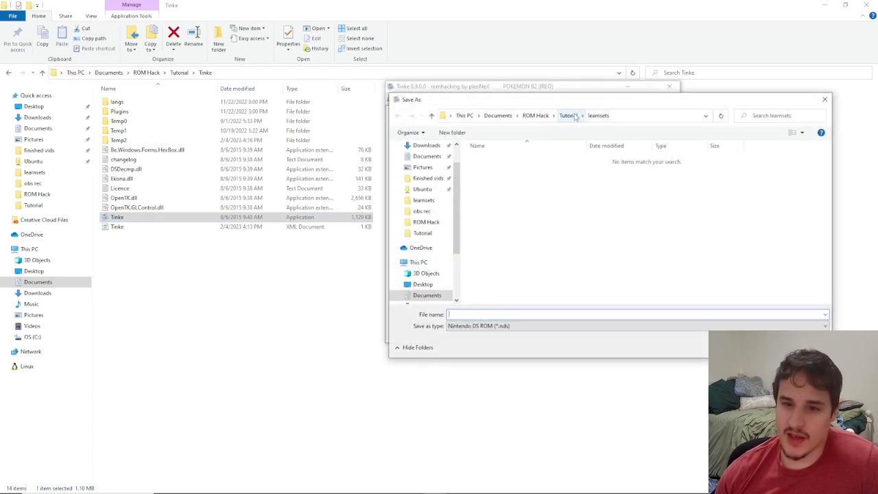
click(571, 115)
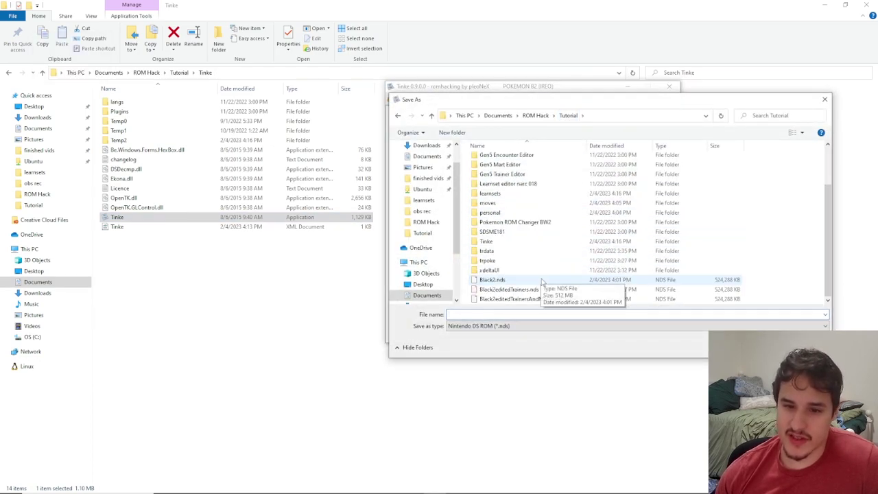
click(497, 299)
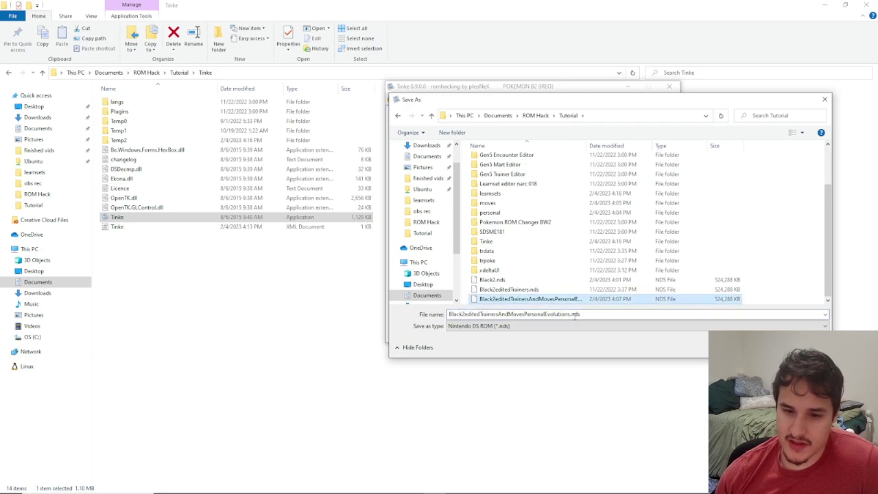
click(569, 314)
click(569, 314)
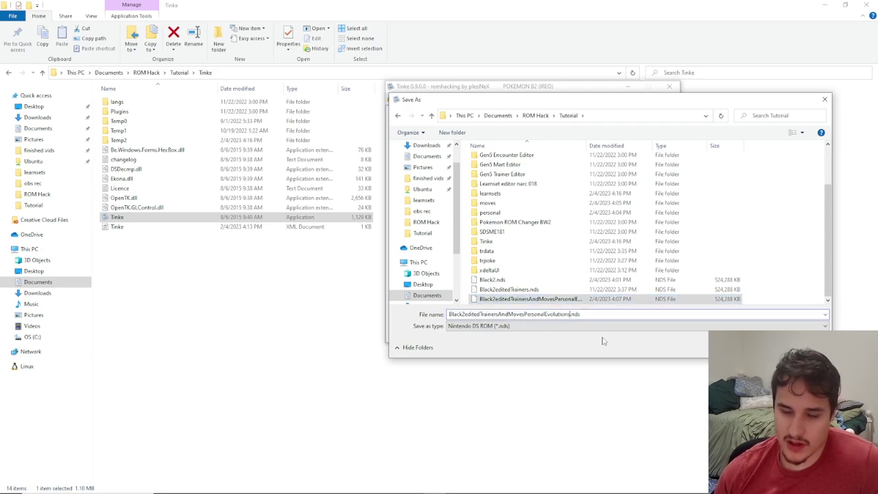
click(572, 314)
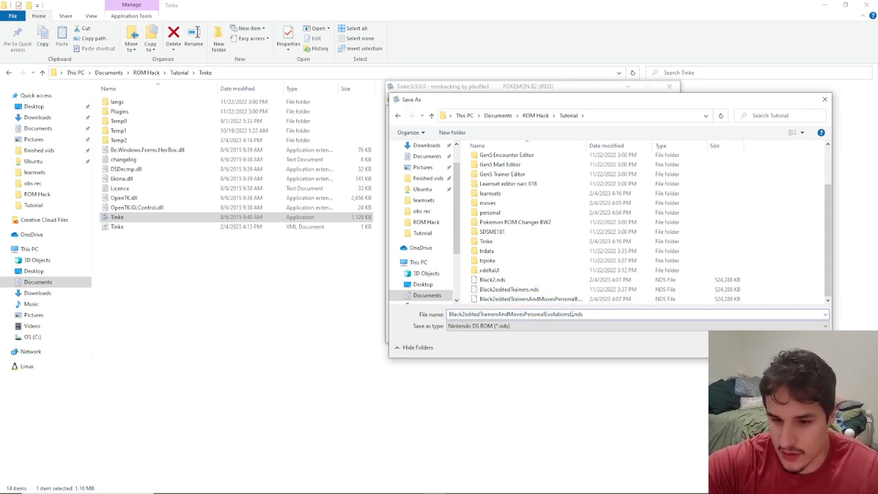
text(Learnsets)
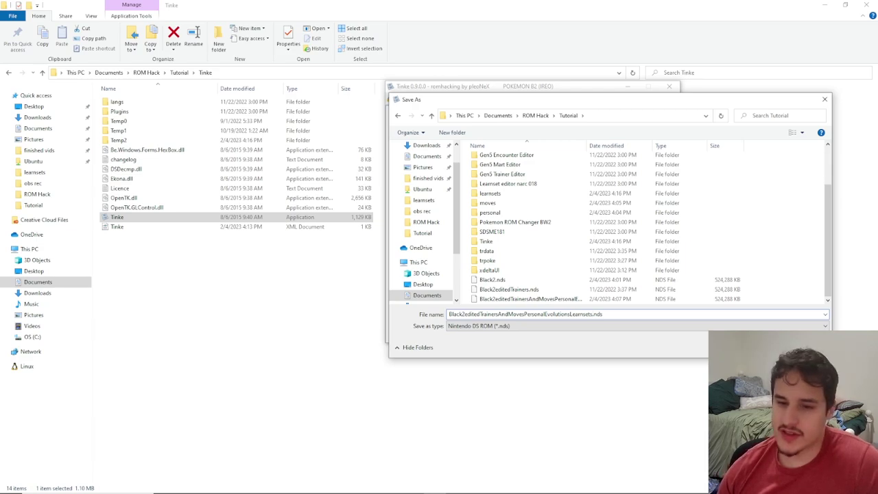
key(Return)
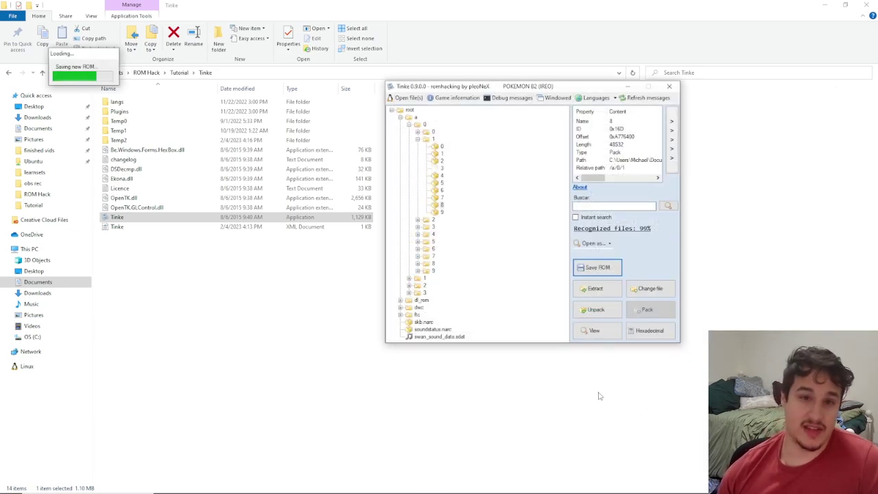